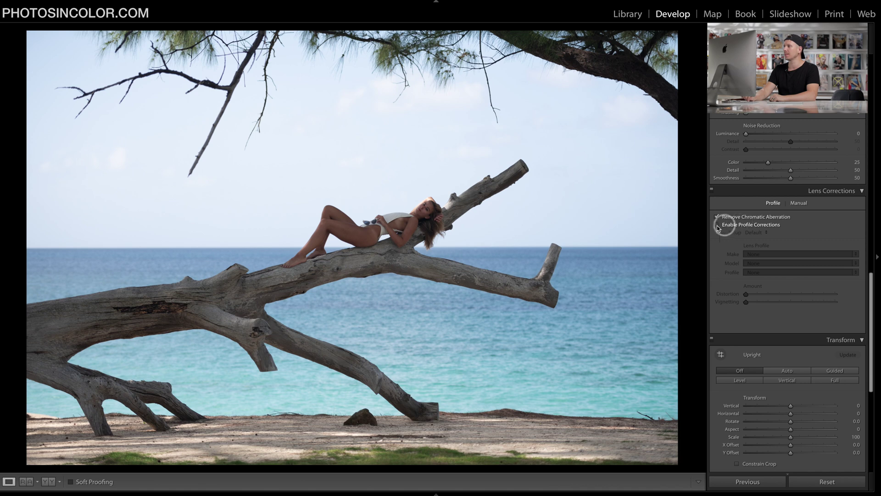
# Enable lens profile corrections for the beach photo and warm the white balance to a Temp of 6,413.
pyautogui.click(716, 224)
pyautogui.scroll(15, 785, 207)
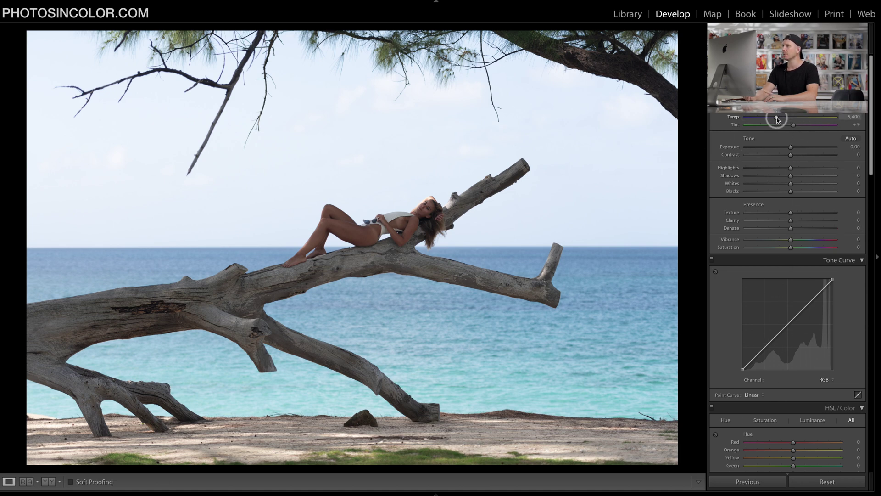
pyautogui.moveTo(776, 120); pyautogui.dragTo(781, 120)
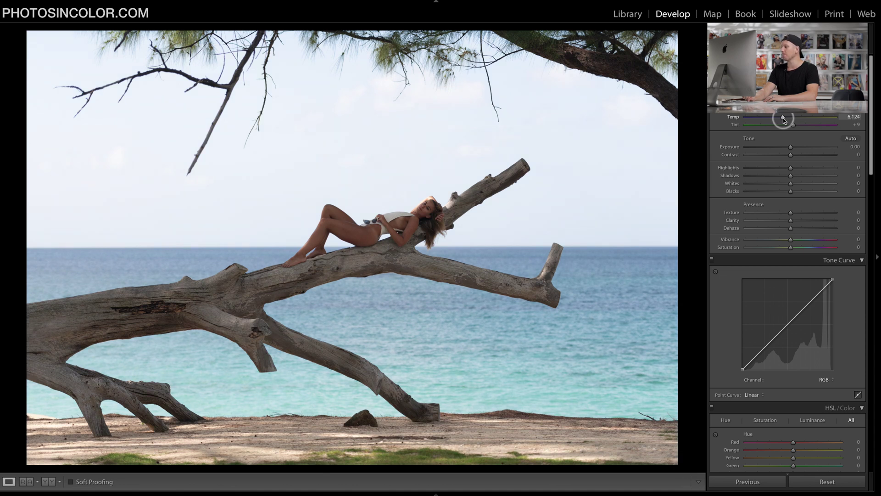
pyautogui.moveTo(784, 121); pyautogui.dragTo(785, 120)
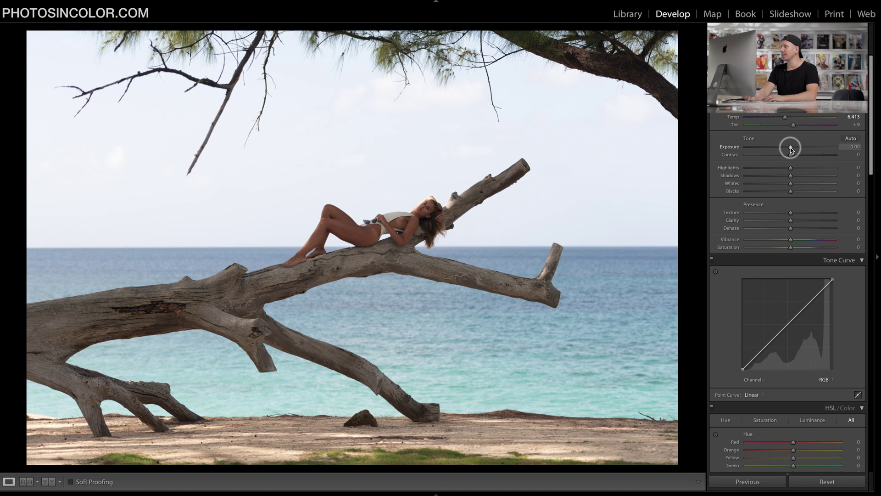
# Set Exposure to +0.15, Contrast to +50, Highlights to −100, Shadows to +90, Whites to −100 and Blacks to +10.
pyautogui.moveTo(790, 148); pyautogui.dragTo(791, 147)
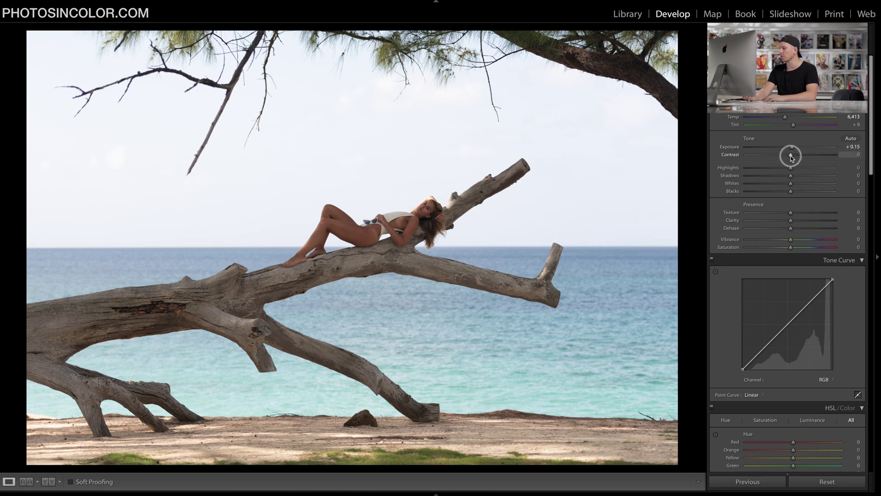
pyautogui.moveTo(791, 157); pyautogui.dragTo(809, 159)
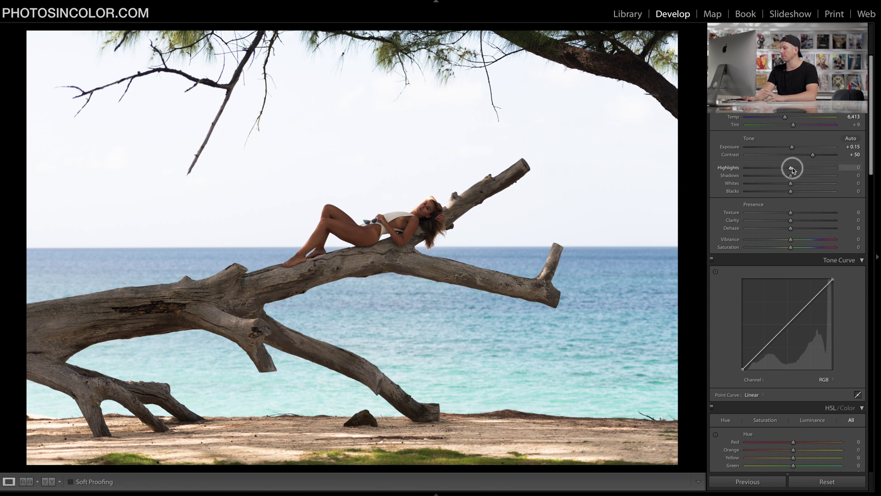
pyautogui.moveTo(792, 169); pyautogui.dragTo(695, 150)
pyautogui.moveTo(791, 178); pyautogui.dragTo(680, 185)
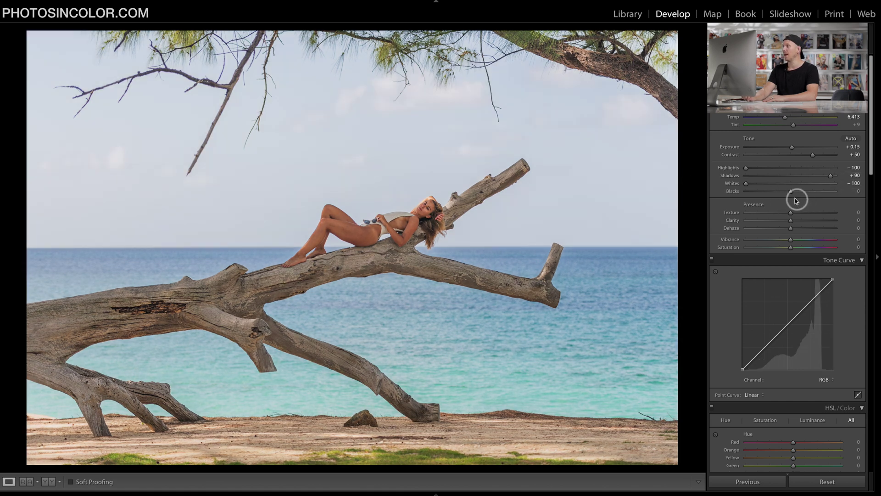
pyautogui.moveTo(791, 194); pyautogui.dragTo(795, 195)
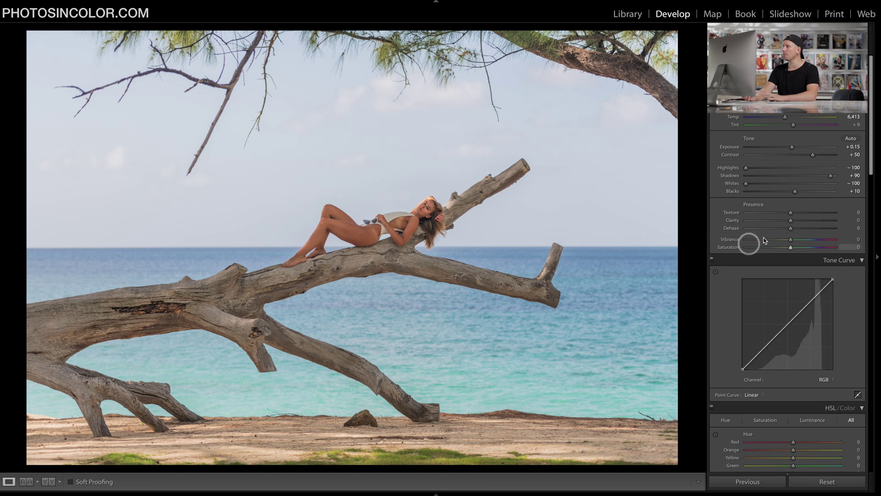
# Set Texture to +7, Vibrance to +20 and Saturation to −5.
pyautogui.moveTo(791, 215); pyautogui.dragTo(794, 215)
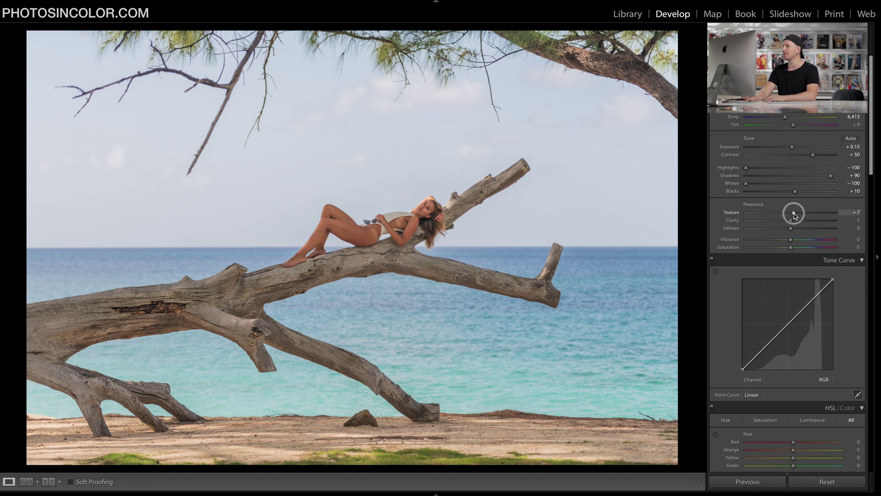
pyautogui.click(790, 240)
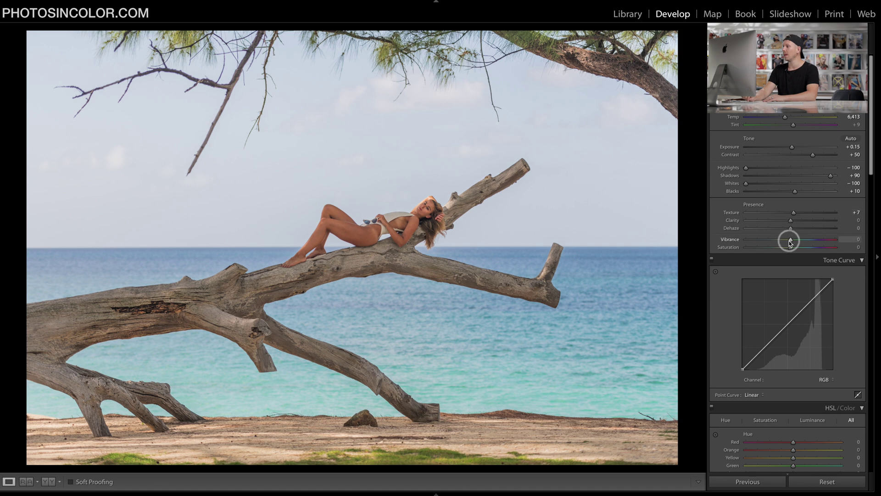
pyautogui.moveTo(790, 242); pyautogui.dragTo(799, 242)
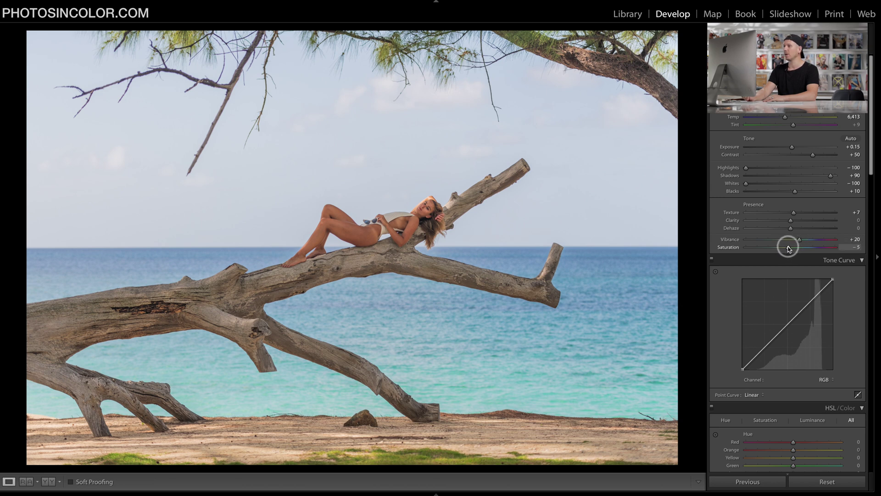
pyautogui.click(823, 214)
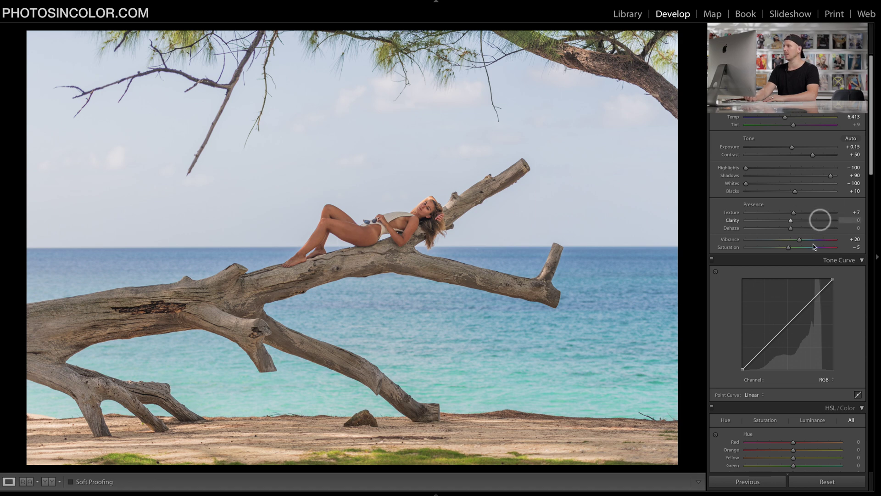
# Shape a custom RGB point curve with an anchor in the shadows, a lowered point near black, and the black point at 0.0 / 0.4 %.
pyautogui.scroll(-4, 829, 304)
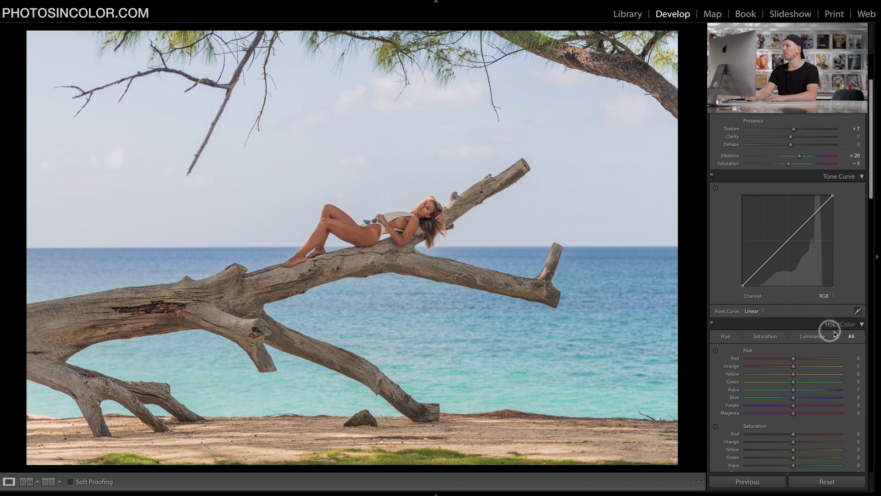
pyautogui.click(858, 310)
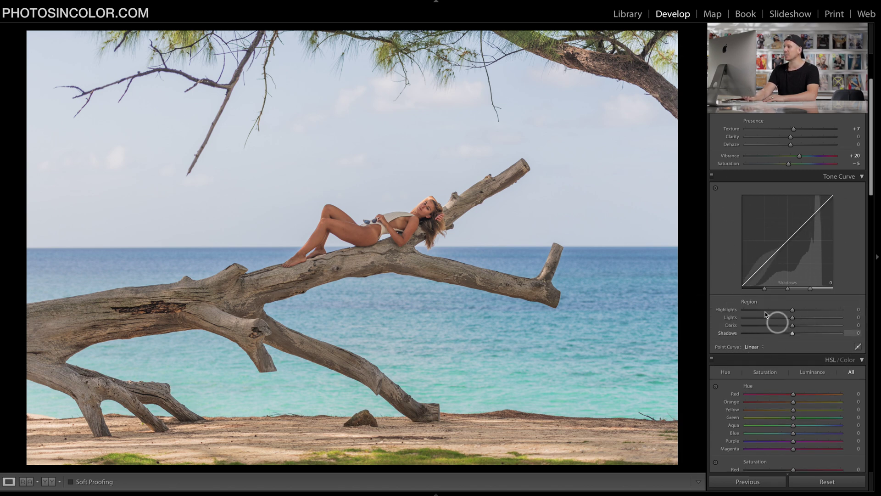
pyautogui.click(858, 347)
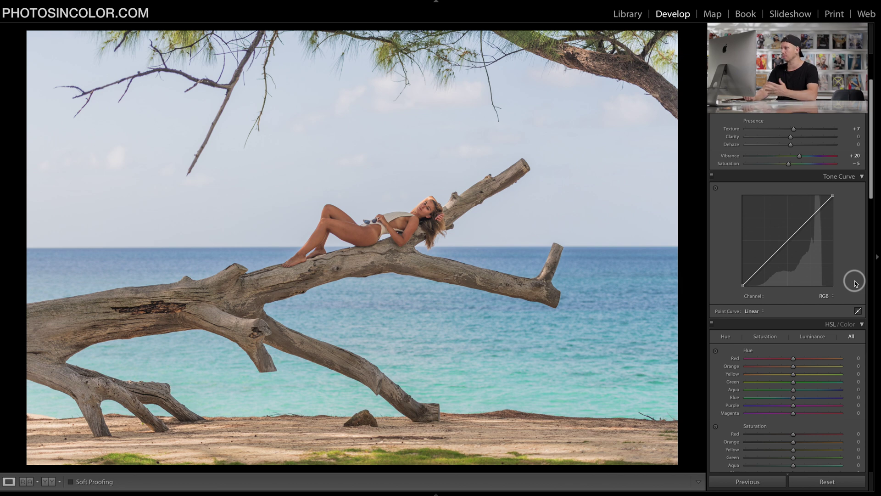
pyautogui.scroll(-3, 855, 280)
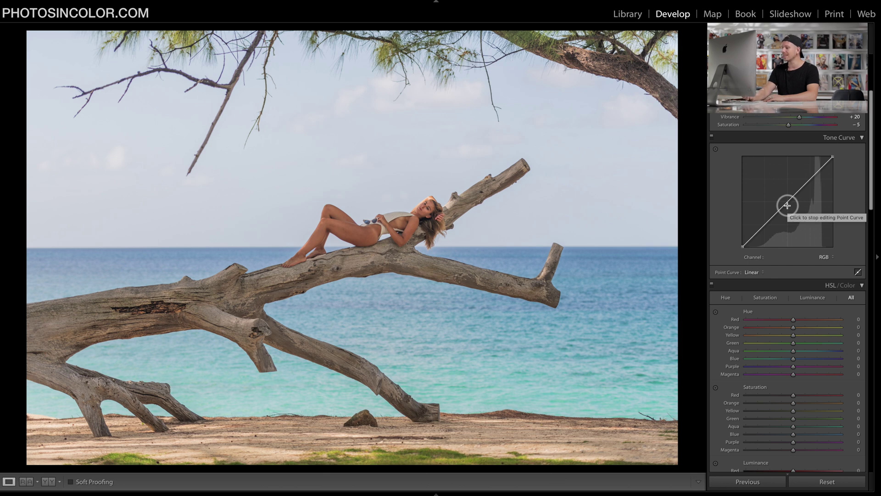
pyautogui.click(760, 229)
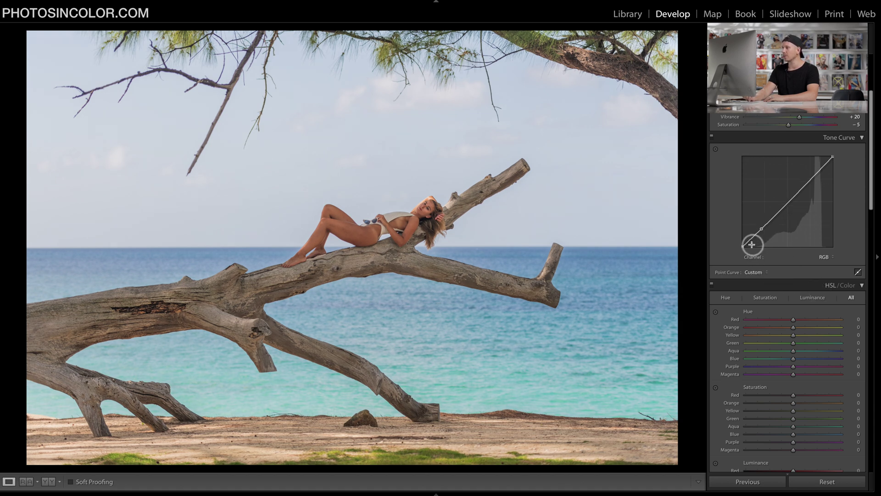
pyautogui.moveTo(749, 242); pyautogui.dragTo(749, 246)
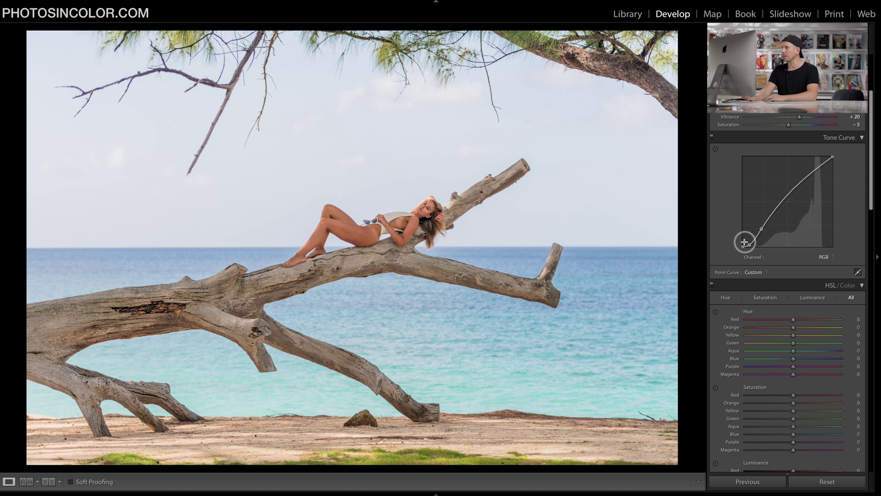
pyautogui.moveTo(742, 246); pyautogui.dragTo(742, 250)
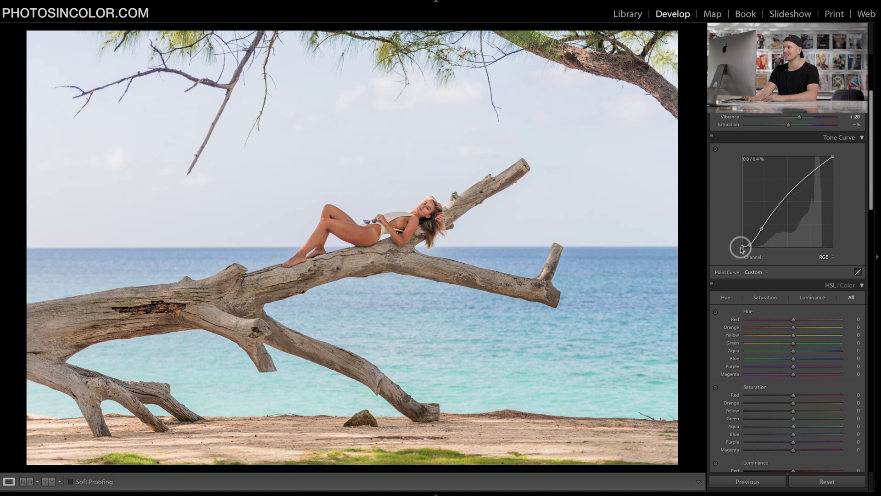
# Compare the photo with and without the tone curve, and the edited version with the original.
pyautogui.click(711, 138)
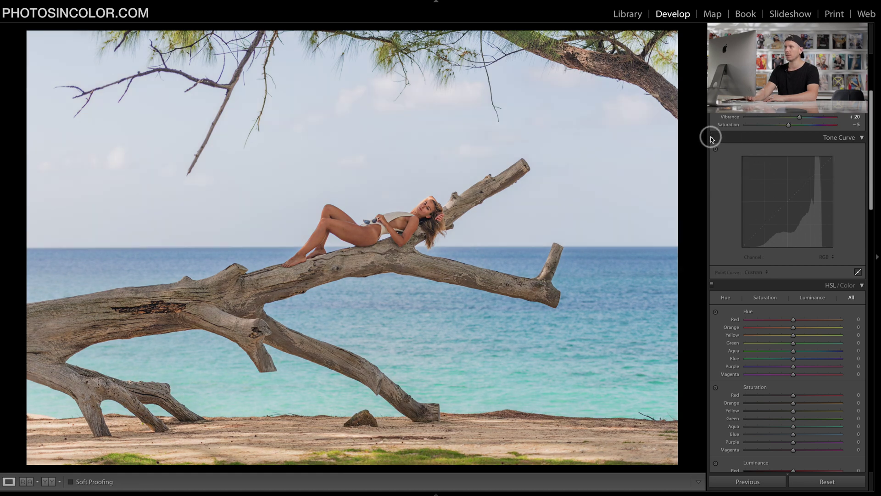
pyautogui.click(712, 138)
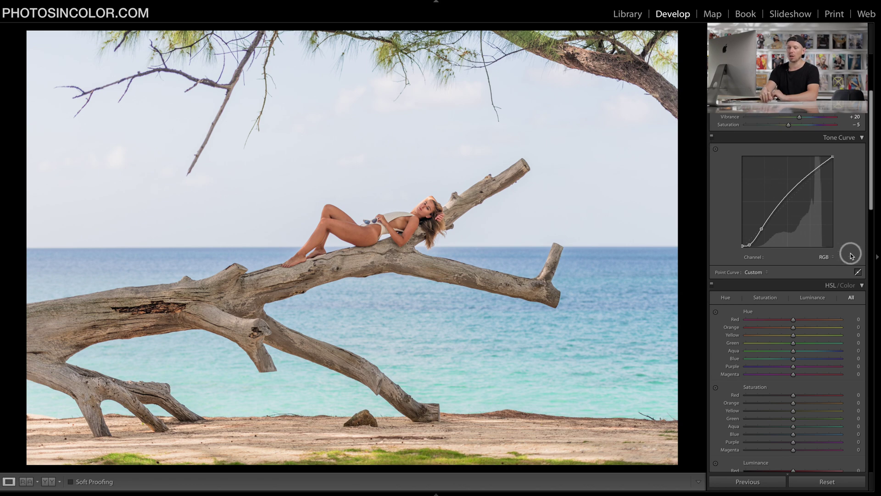
pyautogui.press('\\')
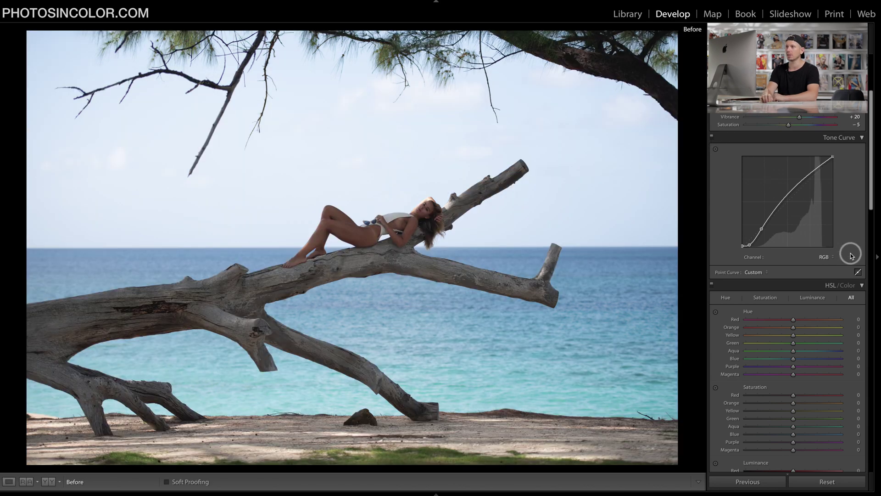
pyautogui.press('\\')
pyautogui.press('\\')
pyautogui.press('\\')
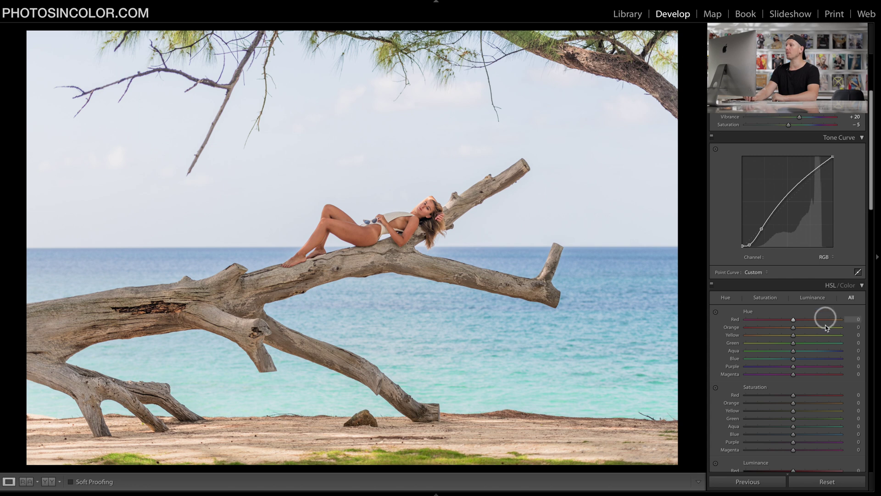
# Try shifting the Orange hue to +100 and undo the shift.
pyautogui.scroll(-5, 826, 315)
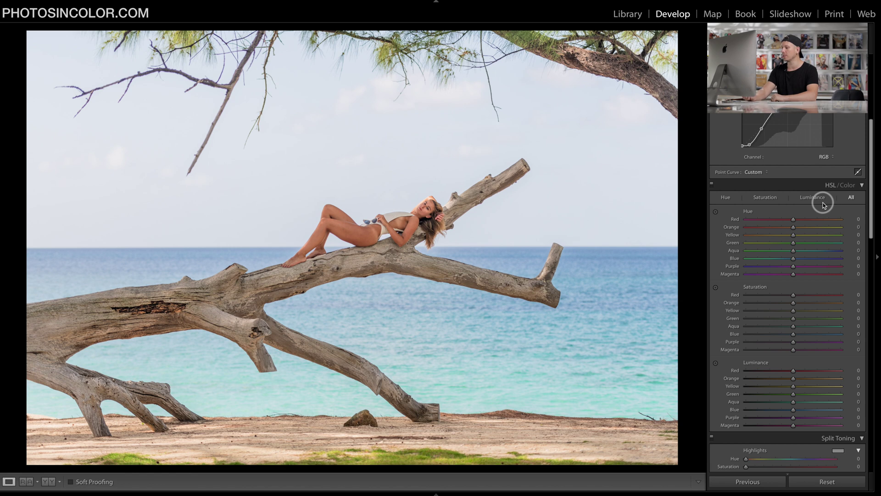
pyautogui.moveTo(795, 229); pyautogui.dragTo(856, 238)
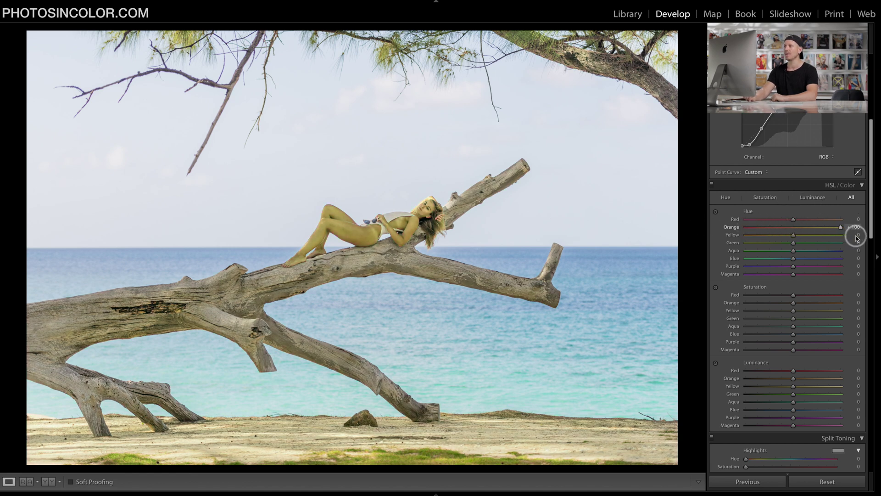
pyautogui.hotkey('ctrl', 'z')
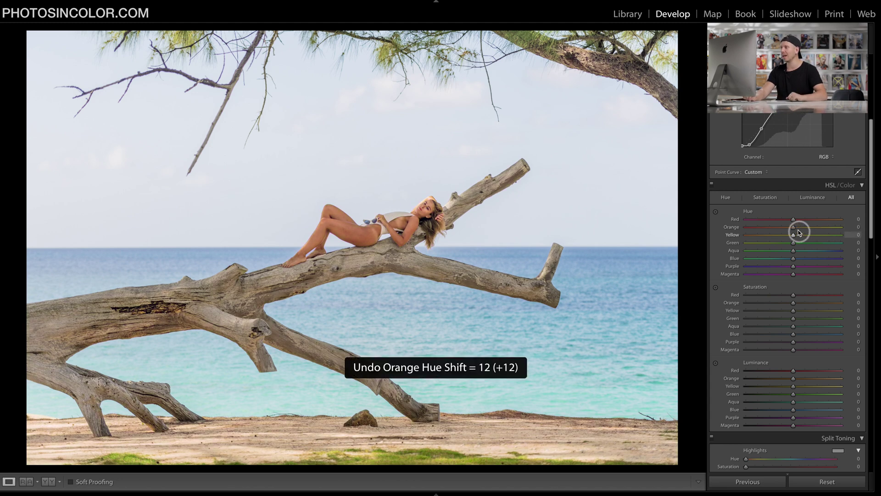
# Shift the HSL hues: Red to +40, Yellow to −30, Green to −60, Aqua to −100, Blue to −20 and Purple to −3.
pyautogui.moveTo(794, 220); pyautogui.dragTo(814, 222)
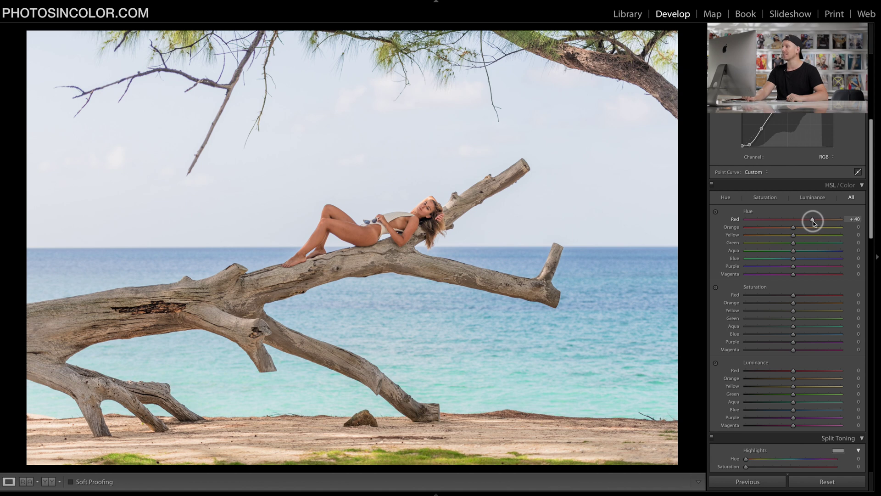
pyautogui.moveTo(793, 237); pyautogui.dragTo(778, 236)
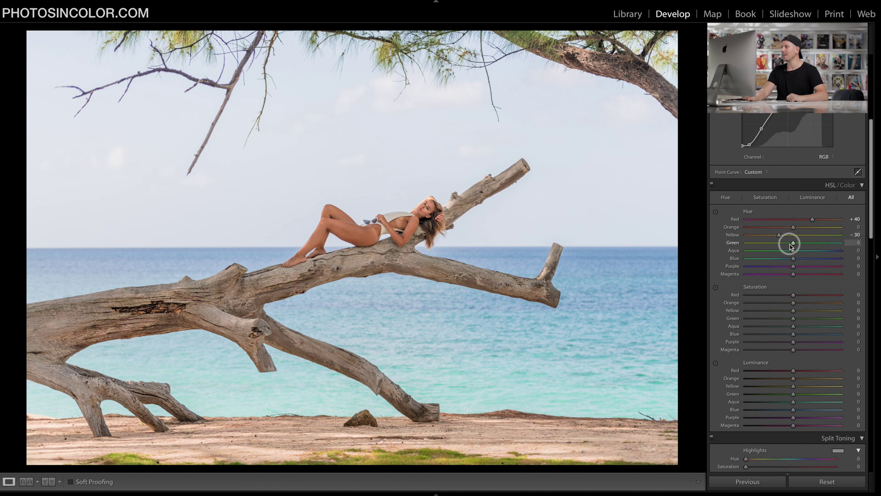
pyautogui.moveTo(792, 243); pyautogui.dragTo(768, 245)
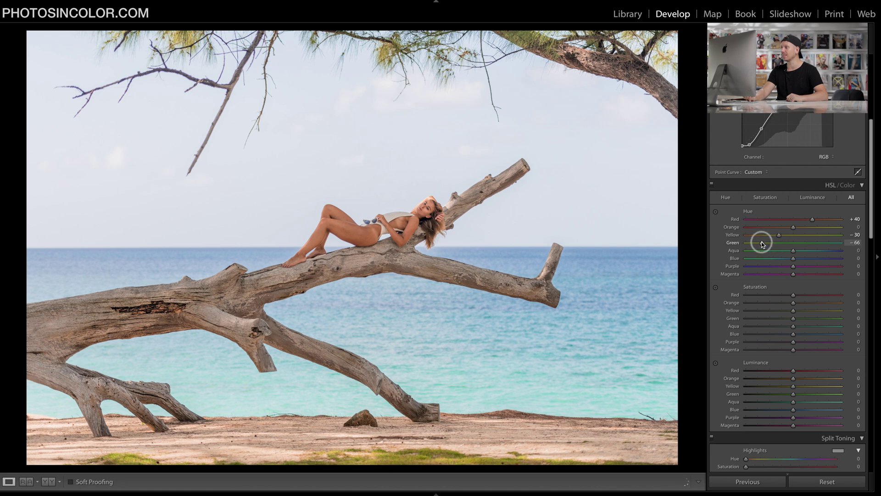
pyautogui.moveTo(763, 244); pyautogui.dragTo(765, 244)
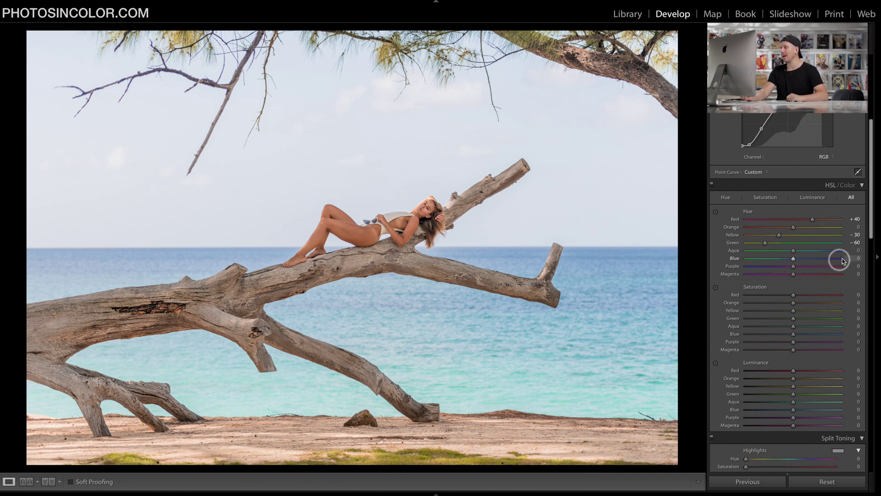
pyautogui.moveTo(787, 252); pyautogui.dragTo(739, 256)
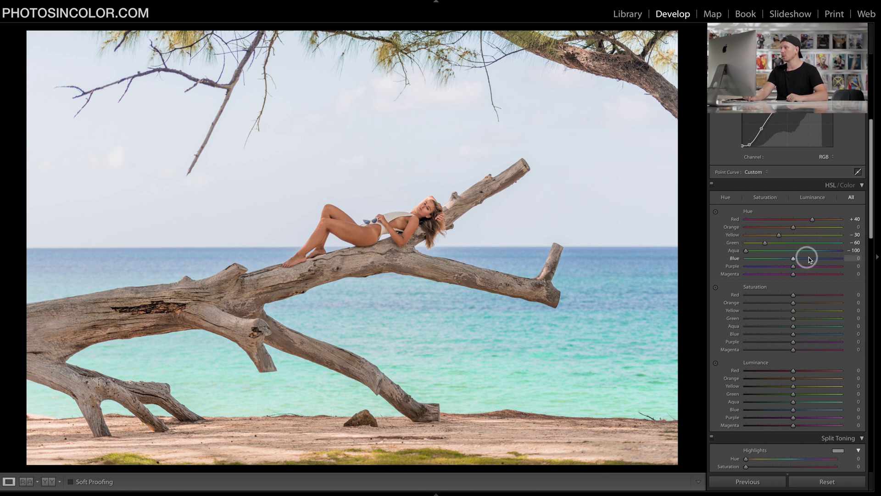
pyautogui.click(792, 259)
pyautogui.click(791, 267)
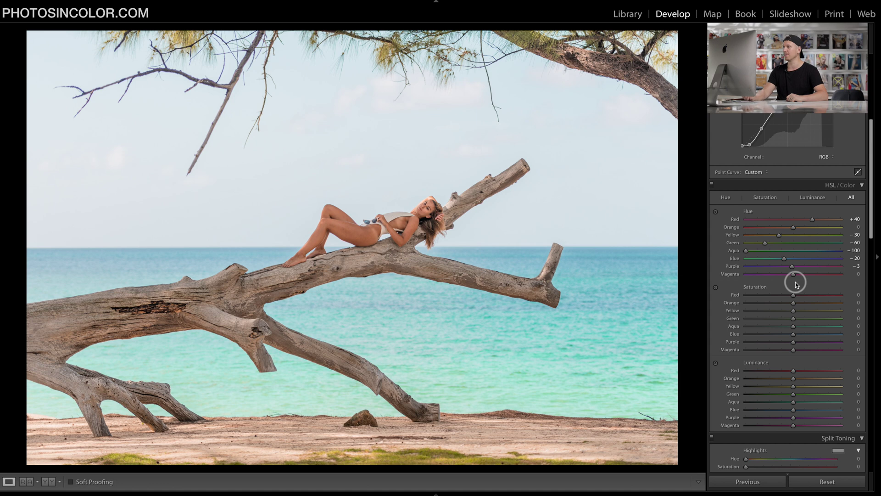
# Reduce the HSL saturation of Red to −46, Yellow to −35 and Green to −60.
pyautogui.scroll(-2, 795, 303)
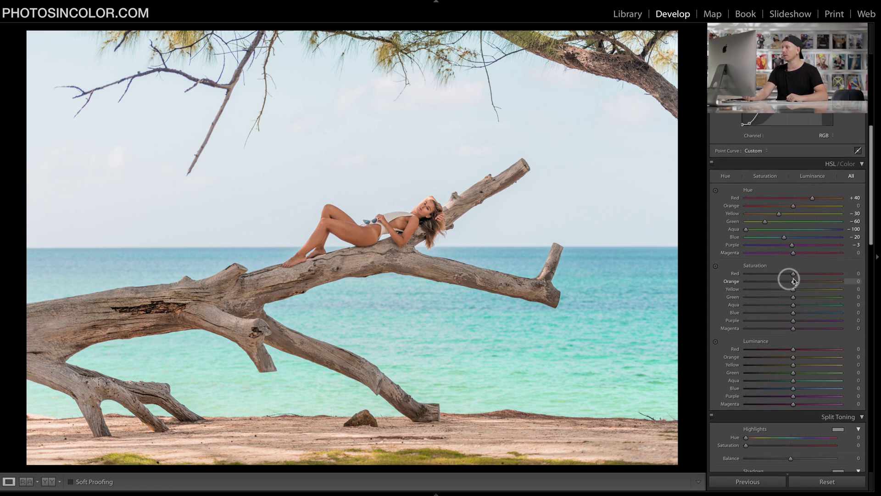
pyautogui.moveTo(794, 277); pyautogui.dragTo(775, 277)
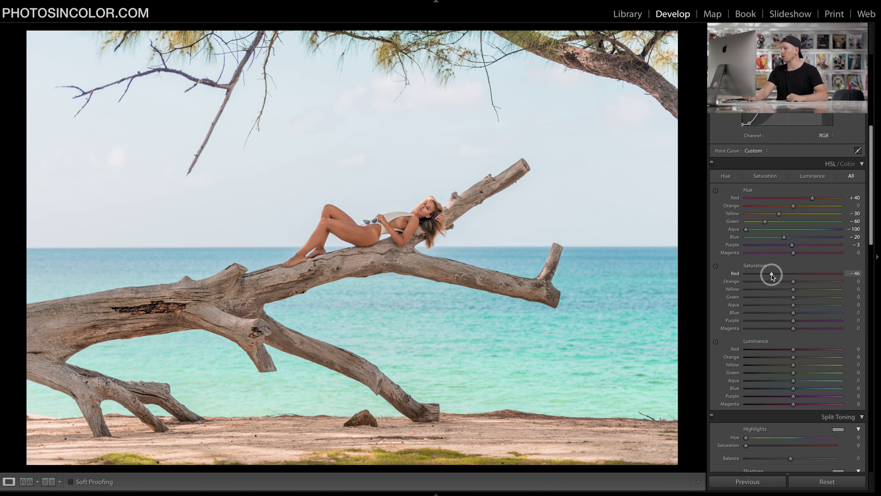
pyautogui.moveTo(795, 292); pyautogui.dragTo(471, 437)
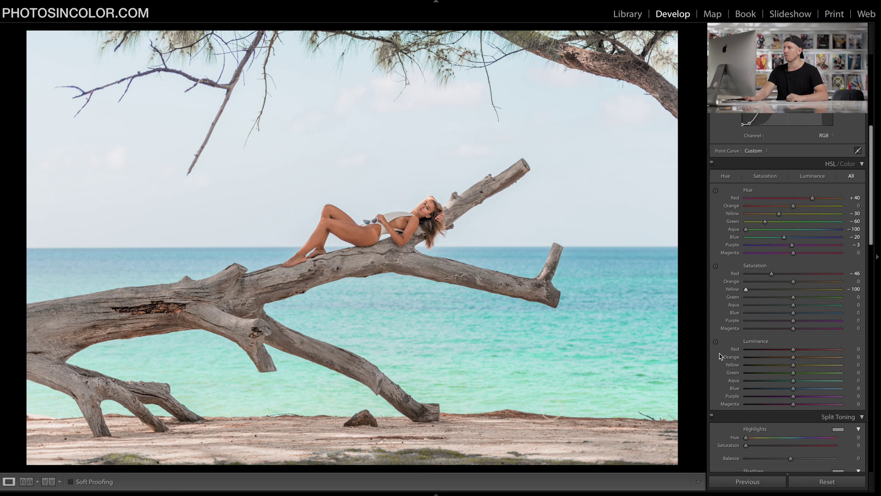
pyautogui.click(781, 289)
pyautogui.moveTo(781, 290); pyautogui.dragTo(777, 290)
pyautogui.click(794, 298)
pyautogui.moveTo(794, 299); pyautogui.dragTo(767, 297)
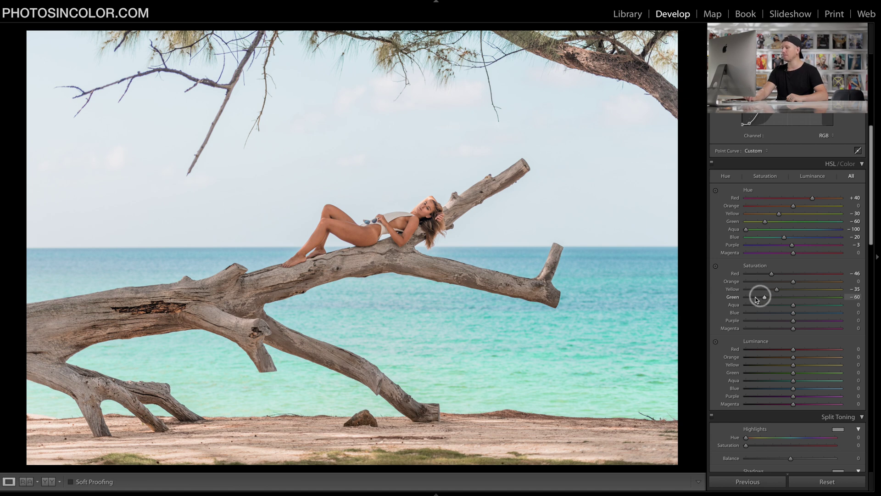
# Reduce the HSL saturation of Aqua to −36, Blue to −23 and Purple to −7.
pyautogui.moveTo(796, 307)
pyautogui.mouseDown()
pyautogui.moveTo(771, 305)
pyautogui.moveTo(790, 320)
pyautogui.mouseUp()
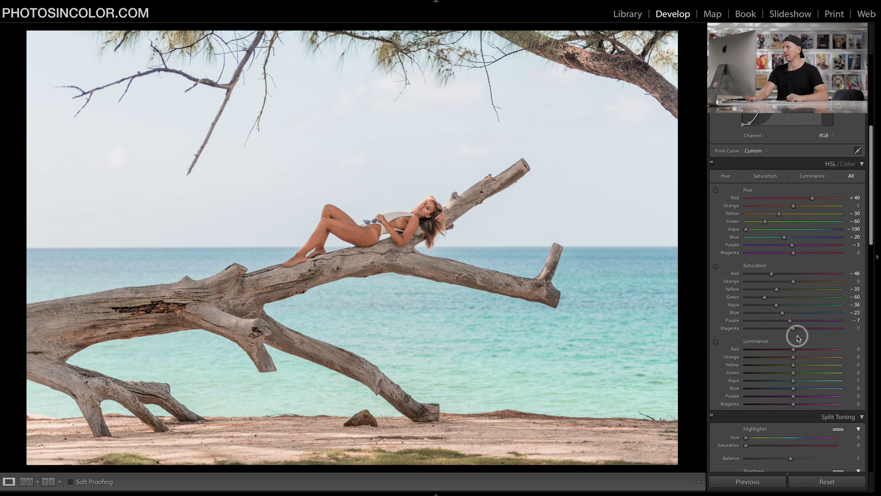
# Set the HSL luminance: Orange +20, Yellow +32, Green +39, Aqua −51, Blue −11, Purple +8 and Magenta +10.
pyautogui.scroll(-2, 842, 316)
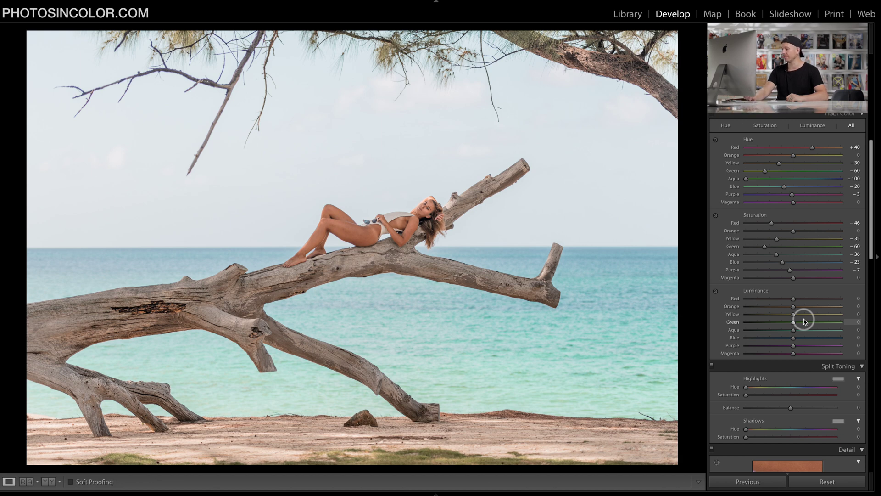
pyautogui.moveTo(793, 306)
pyautogui.mouseDown()
pyautogui.moveTo(806, 307)
pyautogui.moveTo(781, 309)
pyautogui.moveTo(825, 316)
pyautogui.moveTo(604, 295)
pyautogui.moveTo(853, 305)
pyautogui.moveTo(788, 318)
pyautogui.moveTo(806, 308)
pyautogui.mouseUp()
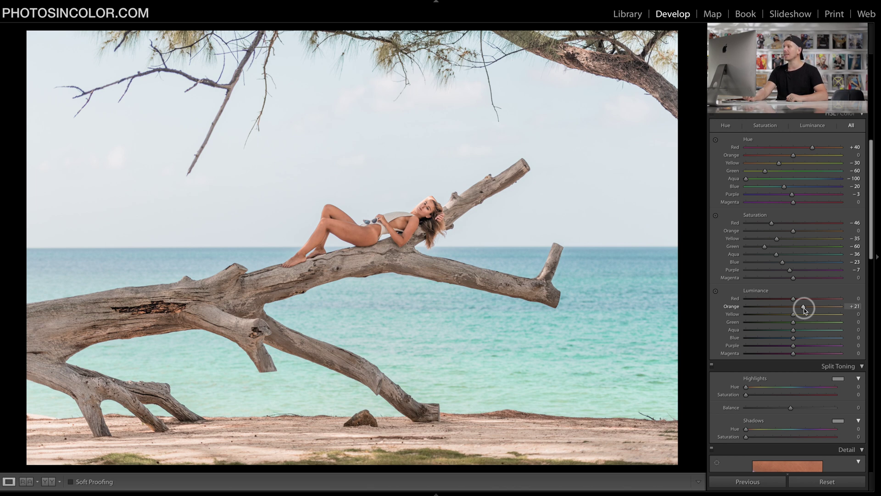
pyautogui.moveTo(793, 314)
pyautogui.mouseDown()
pyautogui.moveTo(853, 323)
pyautogui.moveTo(732, 304)
pyautogui.moveTo(861, 320)
pyautogui.moveTo(728, 295)
pyautogui.moveTo(809, 315)
pyautogui.mouseUp()
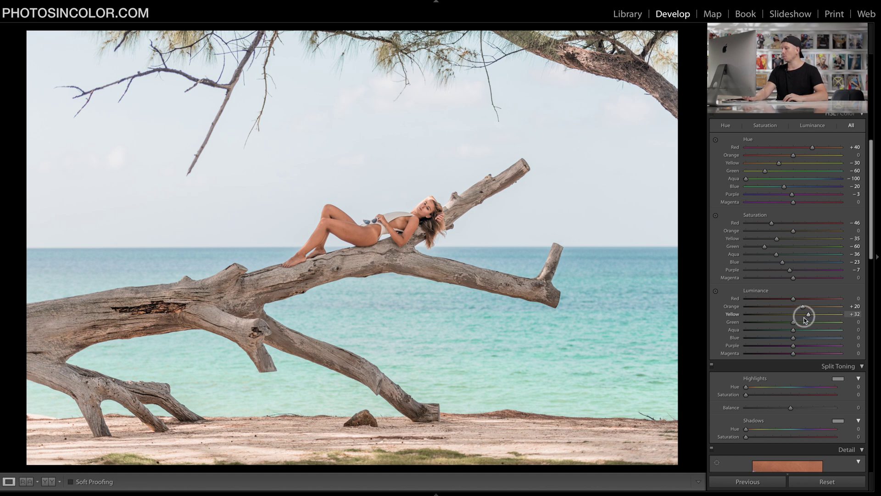
pyautogui.moveTo(793, 323); pyautogui.dragTo(770, 322)
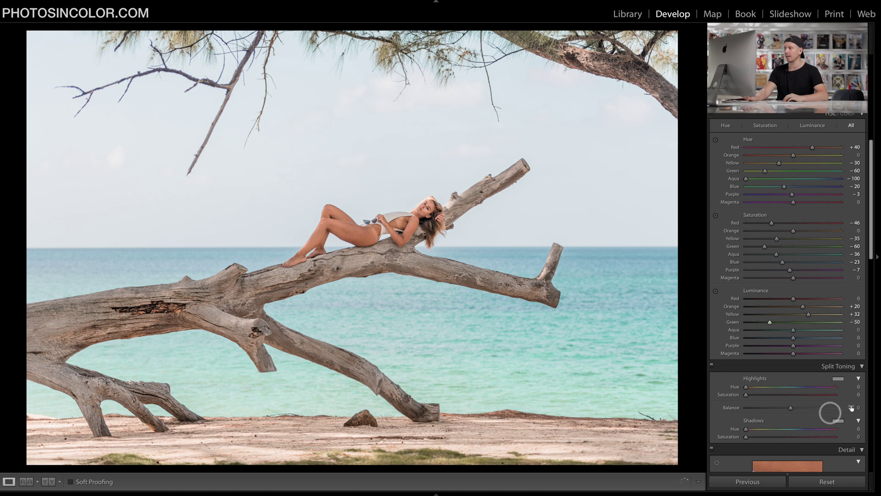
pyautogui.moveTo(768, 322); pyautogui.dragTo(811, 326)
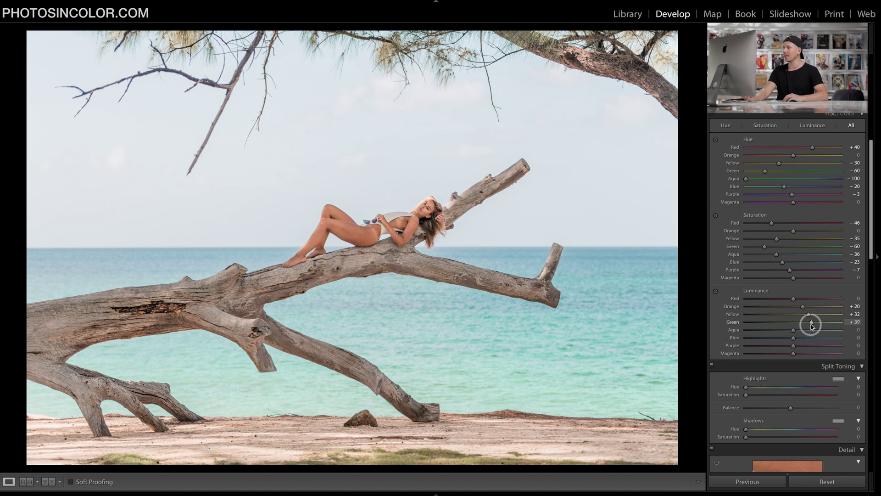
pyautogui.click(794, 331)
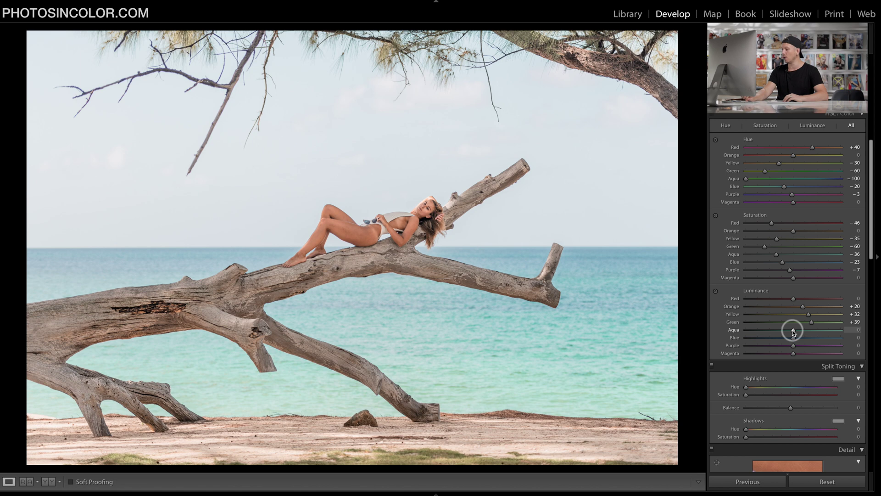
pyautogui.moveTo(794, 331); pyautogui.dragTo(768, 333)
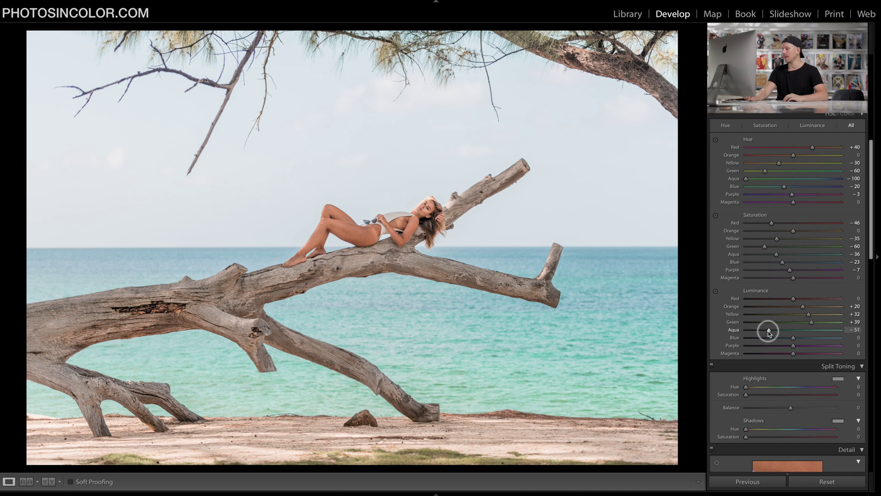
pyautogui.moveTo(797, 340)
pyautogui.mouseDown()
pyautogui.moveTo(787, 338)
pyautogui.moveTo(797, 357)
pyautogui.mouseUp()
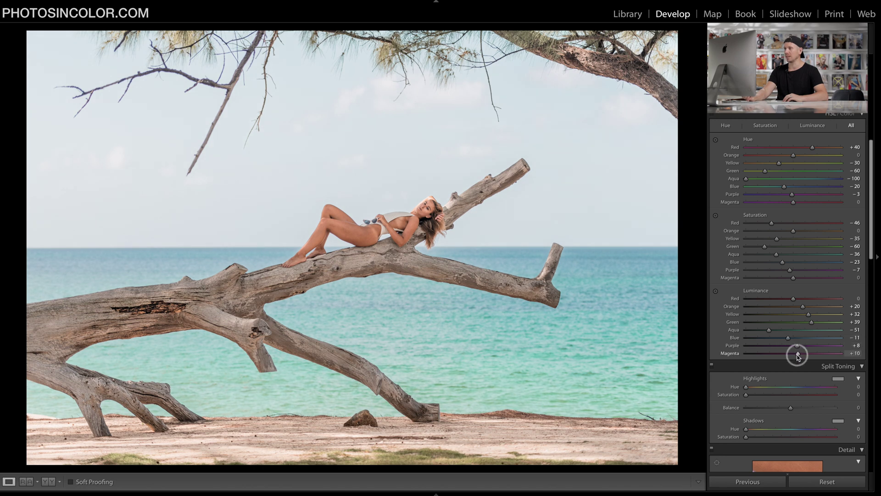
# Compare the photo with and without the HSL adjustments.
pyautogui.click(712, 113)
pyautogui.click(712, 113)
pyautogui.click(712, 113)
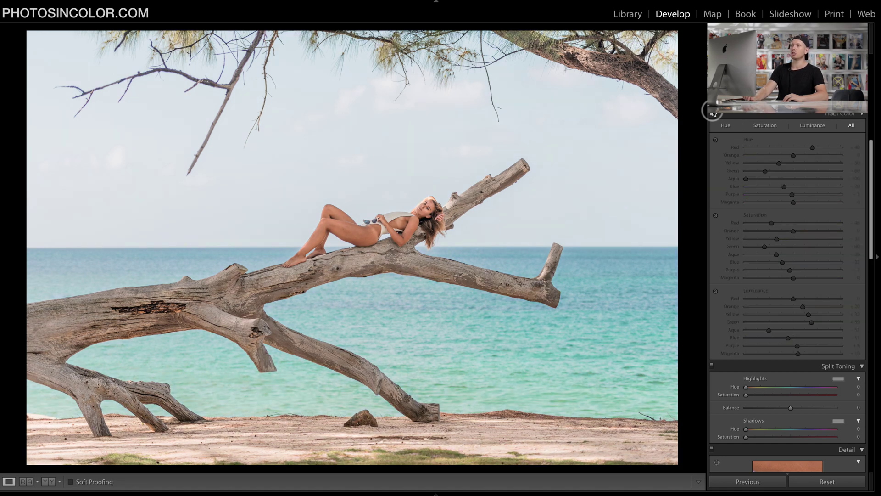
pyautogui.click(713, 113)
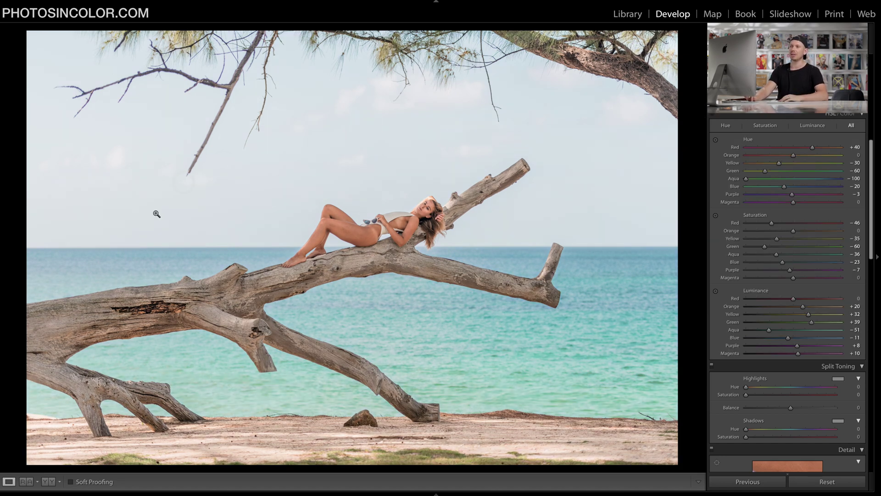
# Sharpen the photo with an Amount of 75 and a Radius of 1.4.
pyautogui.scroll(-5, 848, 292)
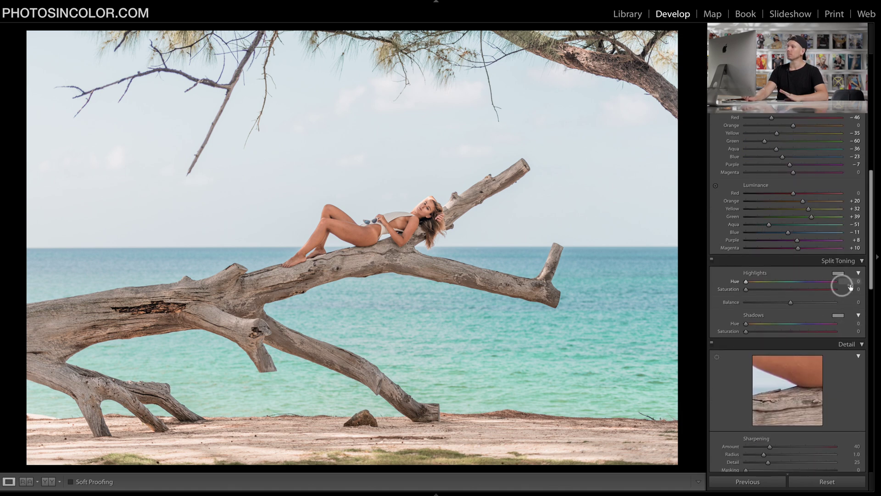
pyautogui.scroll(-4, 850, 289)
pyautogui.scroll(-1, 850, 288)
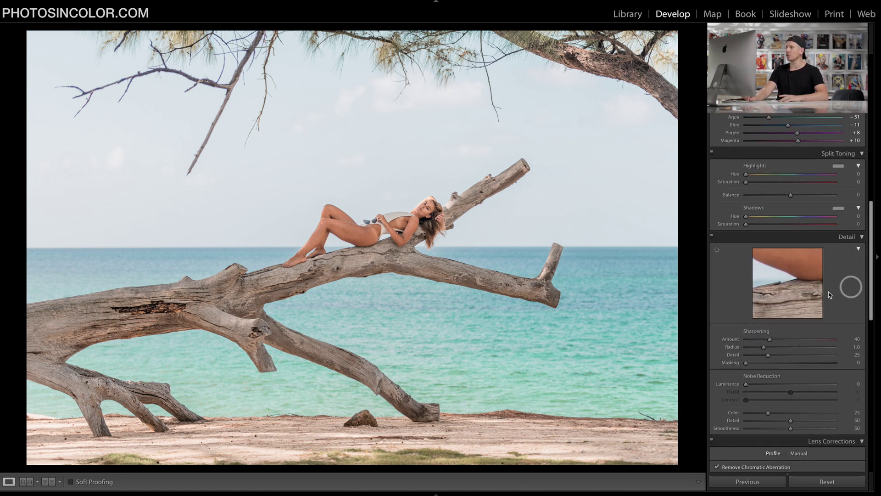
pyautogui.moveTo(769, 338); pyautogui.dragTo(790, 341)
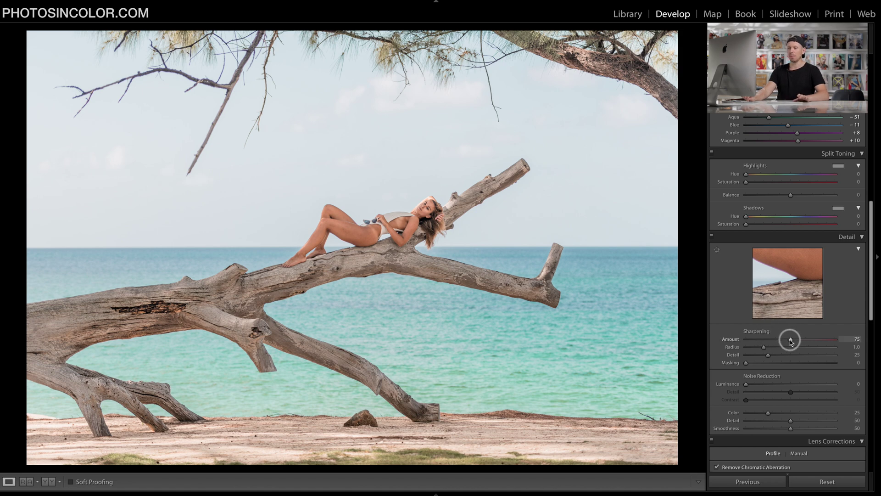
pyautogui.scroll(-2, 789, 340)
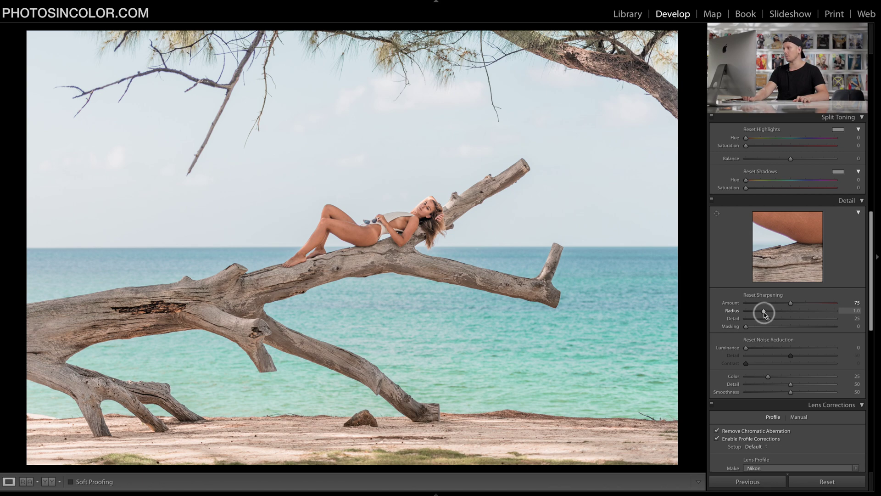
pyautogui.press('alt')
pyautogui.moveTo(764, 312)
pyautogui.mouseDown()
pyautogui.moveTo(800, 320)
pyautogui.moveTo(732, 305)
pyautogui.moveTo(779, 310)
pyautogui.mouseUp()
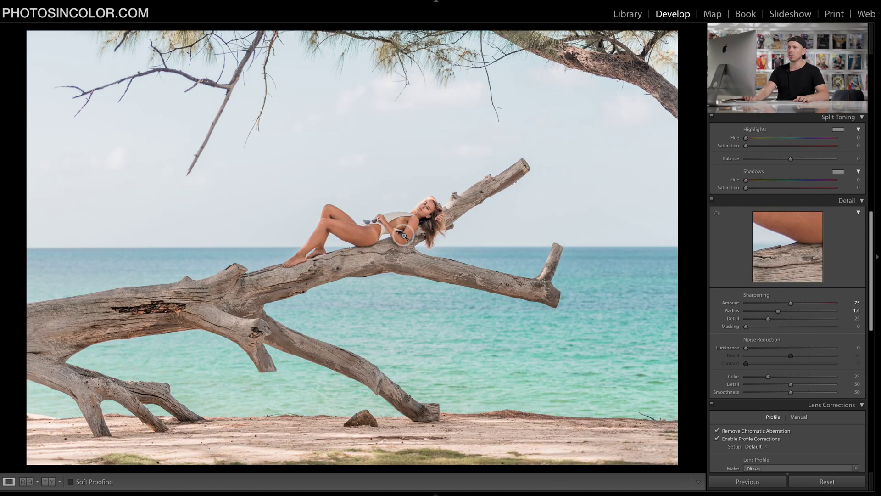
# Refine the sharpening on a close-up of the model: Radius 1.2, Detail 17 and Masking 56.
pyautogui.click(404, 236)
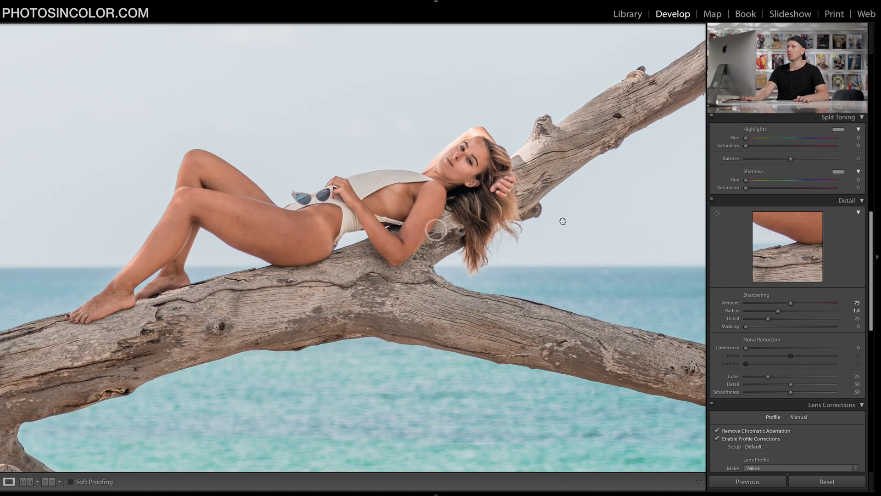
pyautogui.press('alt')
pyautogui.moveTo(779, 309); pyautogui.dragTo(797, 336)
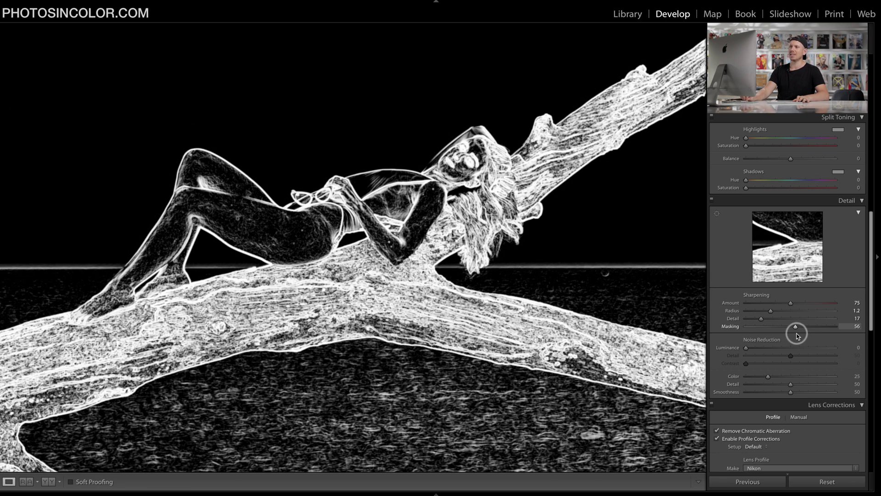
pyautogui.moveTo(797, 336); pyautogui.dragTo(797, 336)
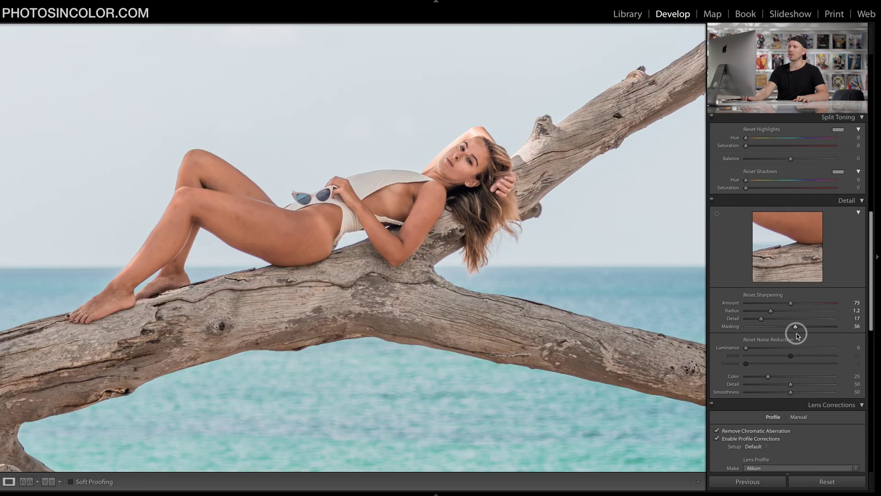
pyautogui.click(473, 187)
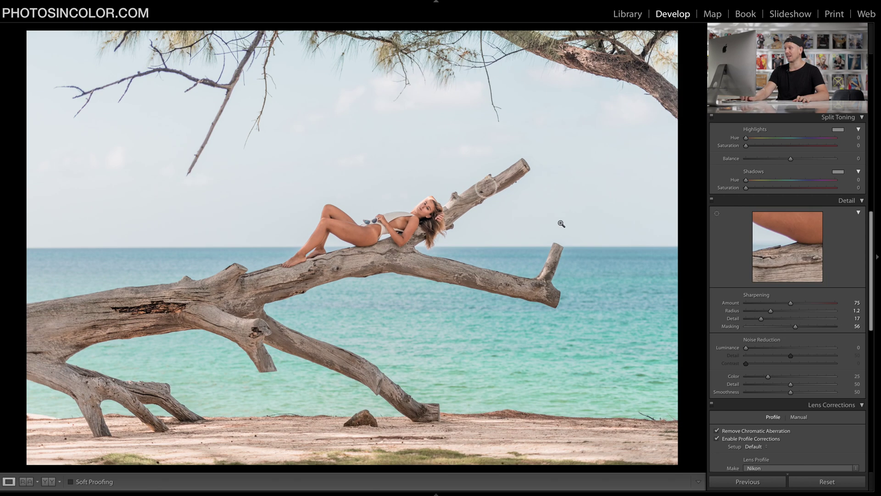
# Review the remaining develop settings and compare the edited photo with the original.
pyautogui.scroll(-3, 766, 374)
pyautogui.scroll(-10, 767, 379)
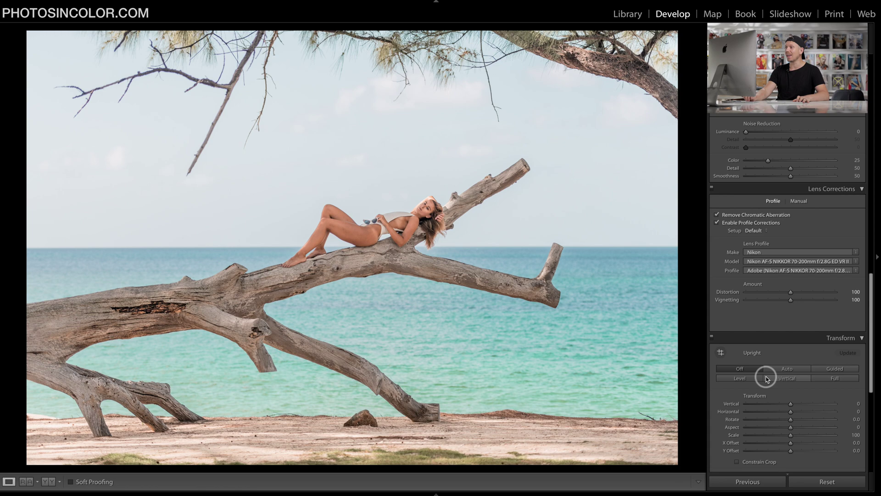
pyautogui.scroll(15, 767, 379)
pyautogui.scroll(8, 767, 379)
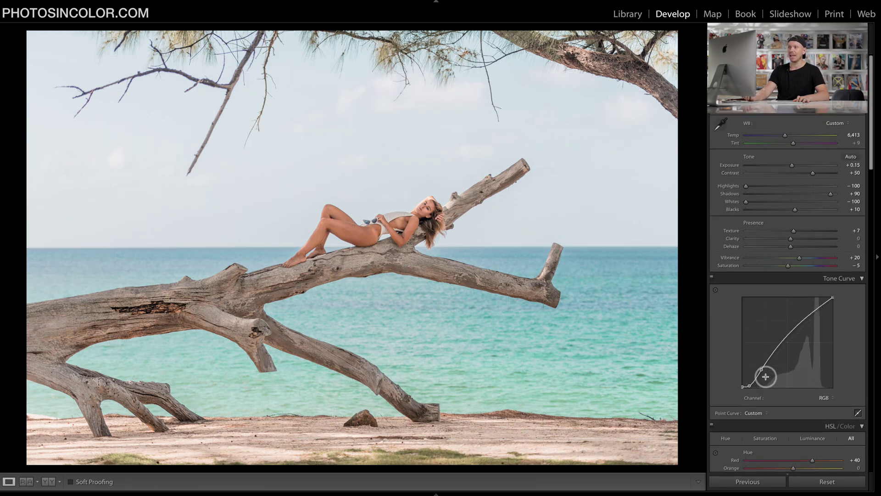
pyautogui.press('\\')
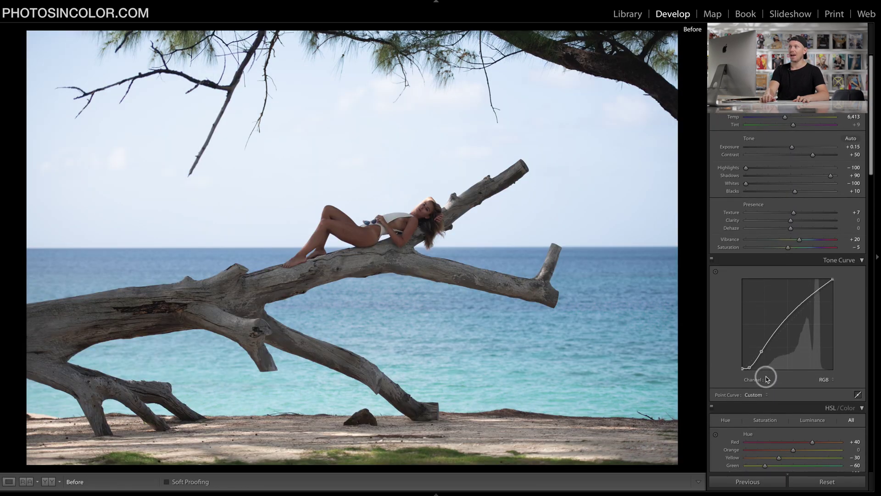
pyautogui.press('\\')
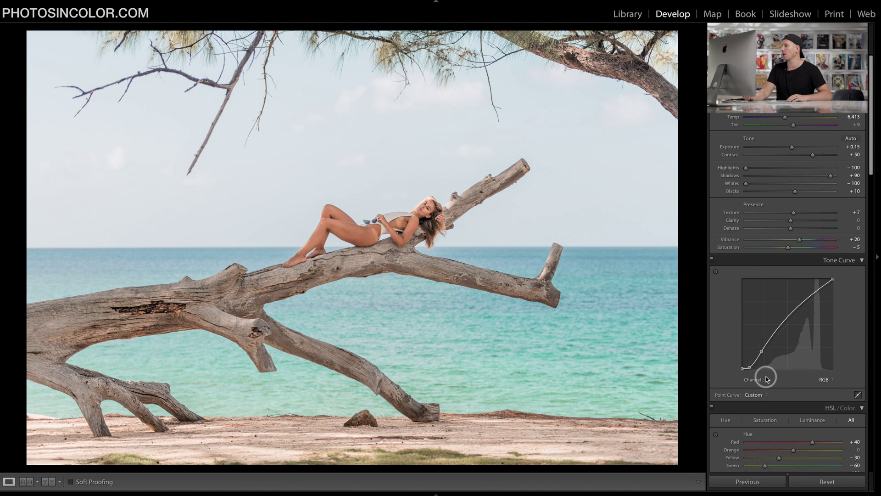
# Try darkening the sky and sea by lowering the HSL luminance of Blue to −100.
pyautogui.scroll(-10, 816, 257)
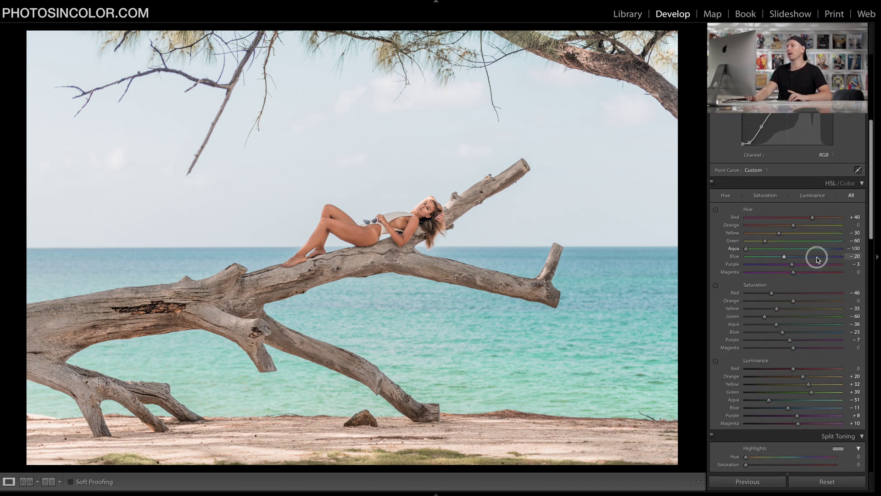
pyautogui.scroll(-1, 816, 259)
pyautogui.moveTo(788, 354); pyautogui.dragTo(739, 356)
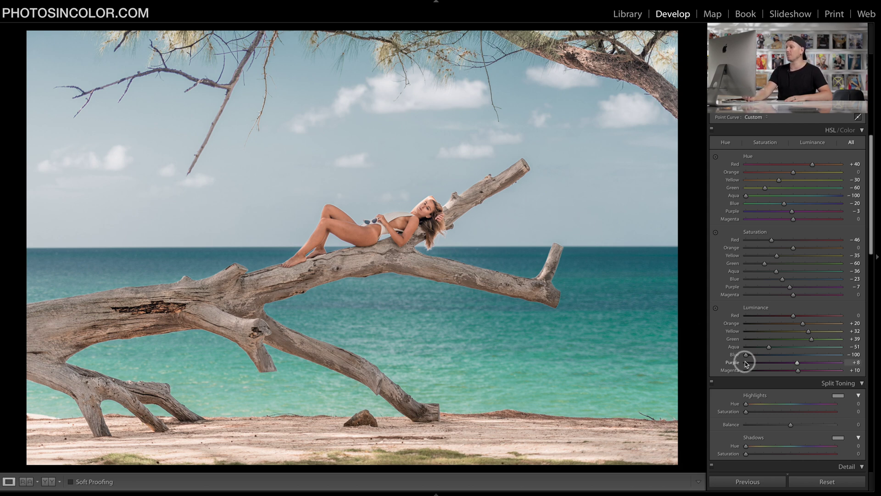
# Brighten the sea and sky by raising the HSL luminance of Blue to +62 and Aqua to +69, and Whites to +18.
pyautogui.moveTo(746, 356); pyautogui.dragTo(823, 368)
pyautogui.moveTo(772, 347); pyautogui.dragTo(826, 351)
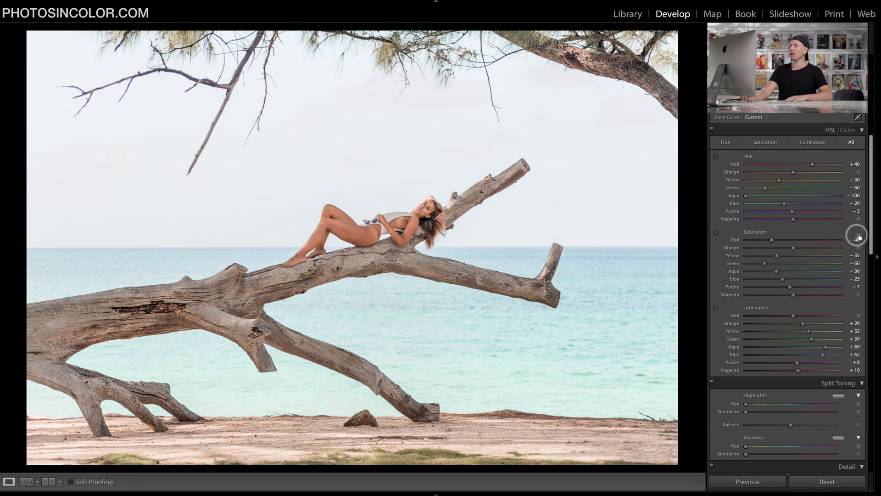
pyautogui.scroll(8, 856, 234)
pyautogui.moveTo(746, 183); pyautogui.dragTo(771, 186)
pyautogui.moveTo(789, 188); pyautogui.dragTo(802, 190)
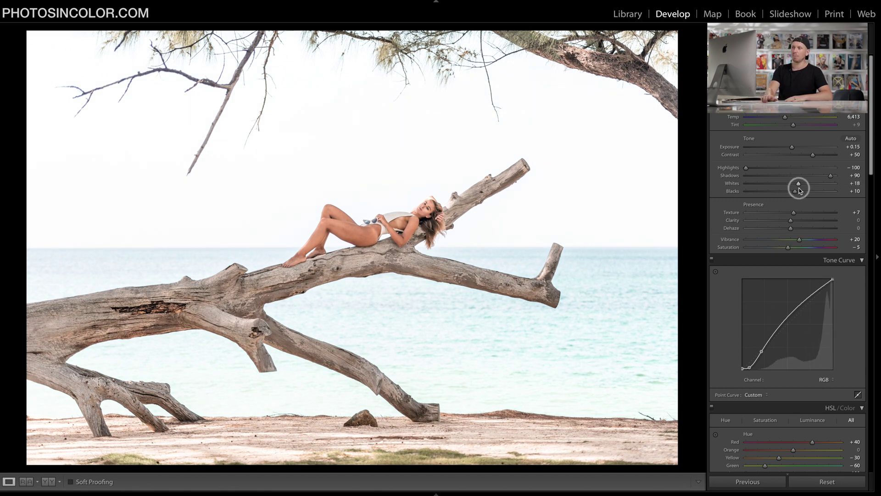
# Compare the brightened version of the photo with the original.
pyautogui.press('\\')
pyautogui.press('\\')
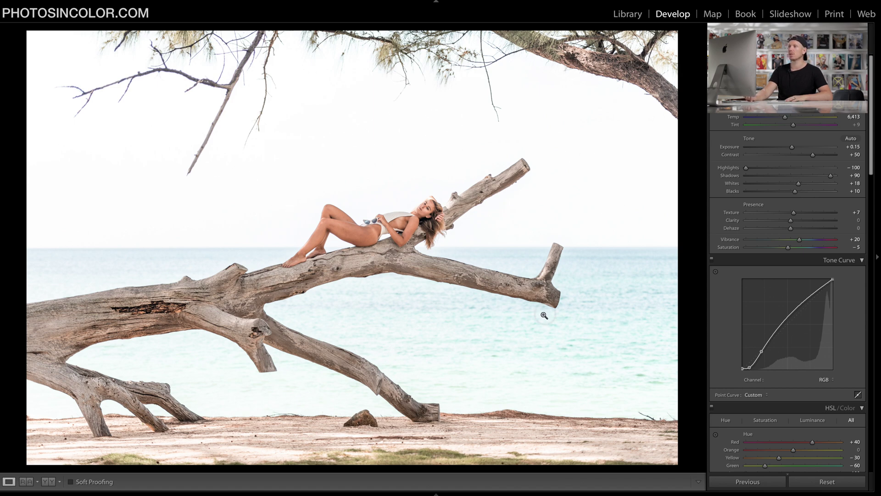
# Try raising the HSL saturation of Orange to +33 and undo the change.
pyautogui.scroll(-5, 832, 276)
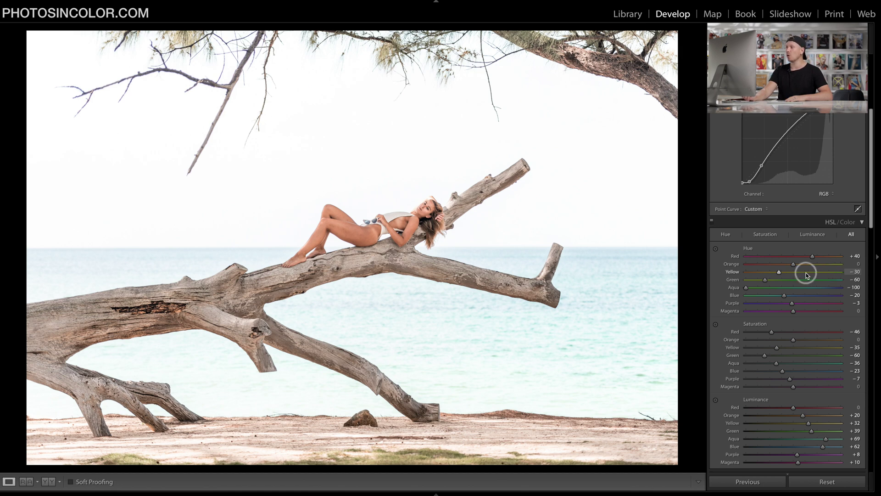
pyautogui.scroll(-1, 807, 275)
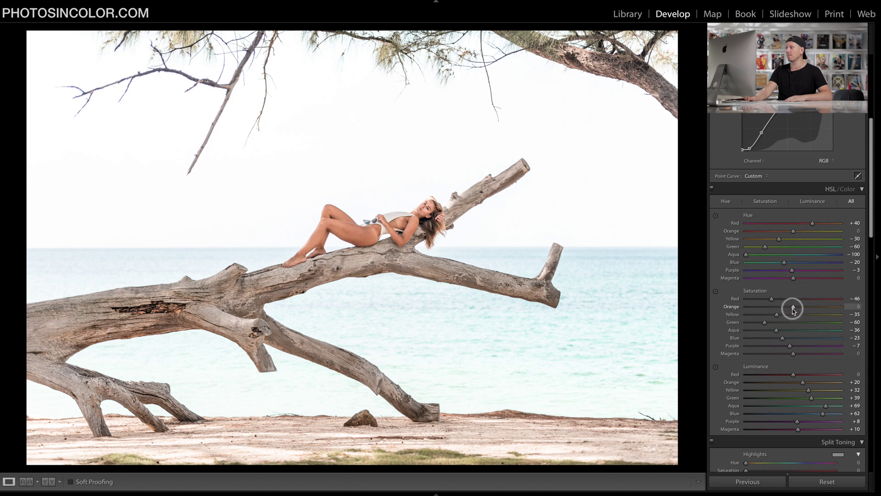
pyautogui.moveTo(794, 308); pyautogui.dragTo(810, 310)
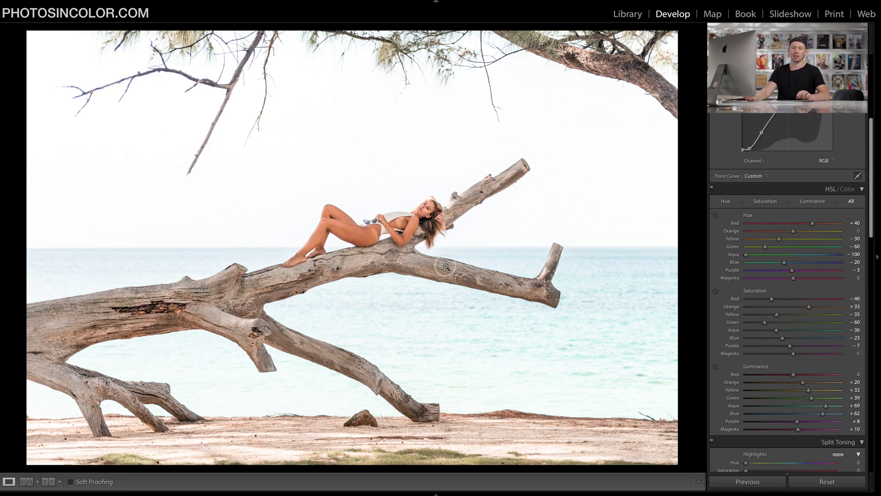
pyautogui.hotkey('ctrl', 'z')
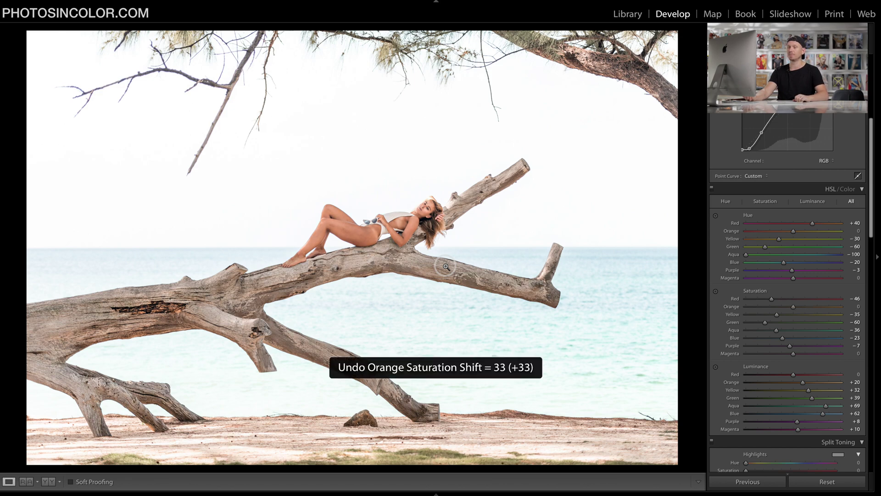